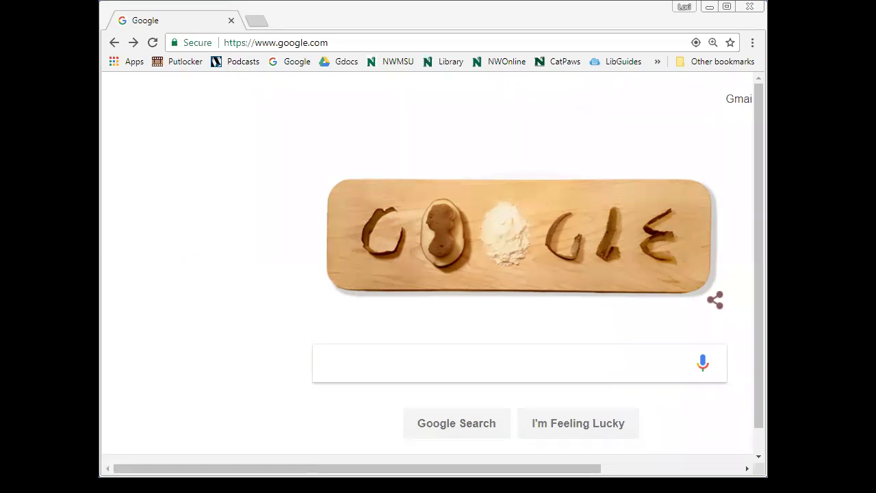
# - Show the search settings options available on the Google home page
pyautogui.hscroll(3, 425, 273)
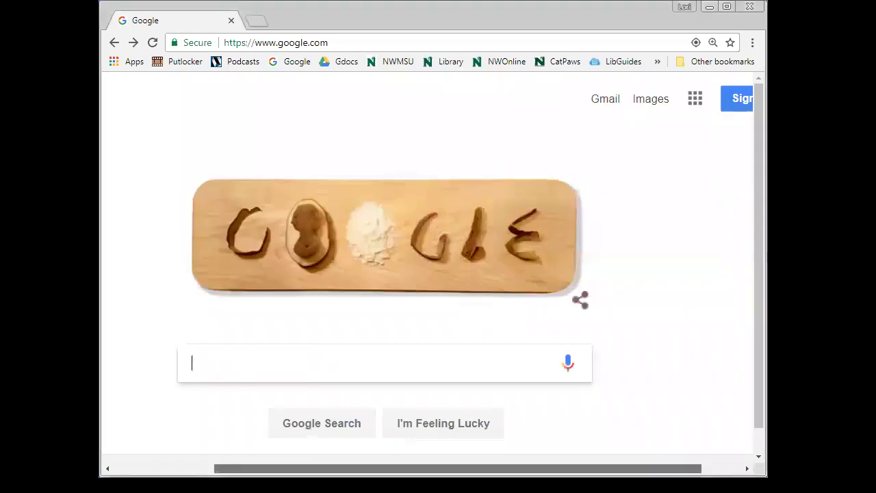
pyautogui.scroll(-1, 425, 274)
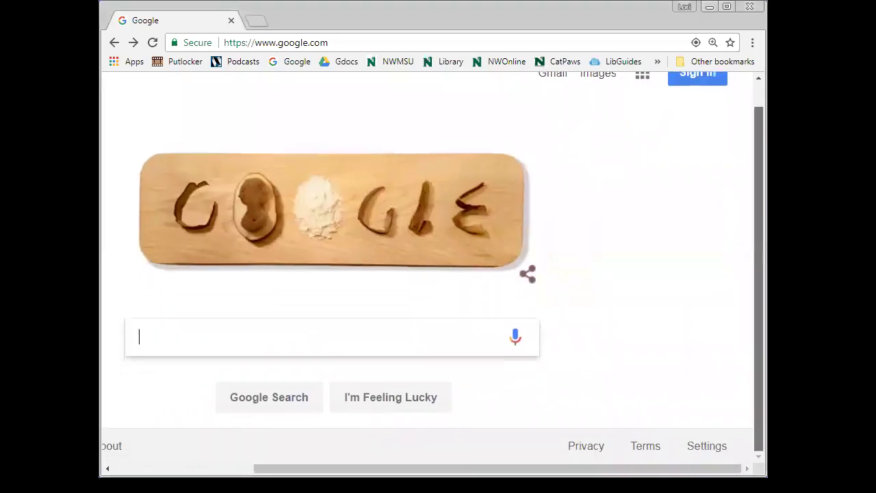
pyautogui.click(705, 447)
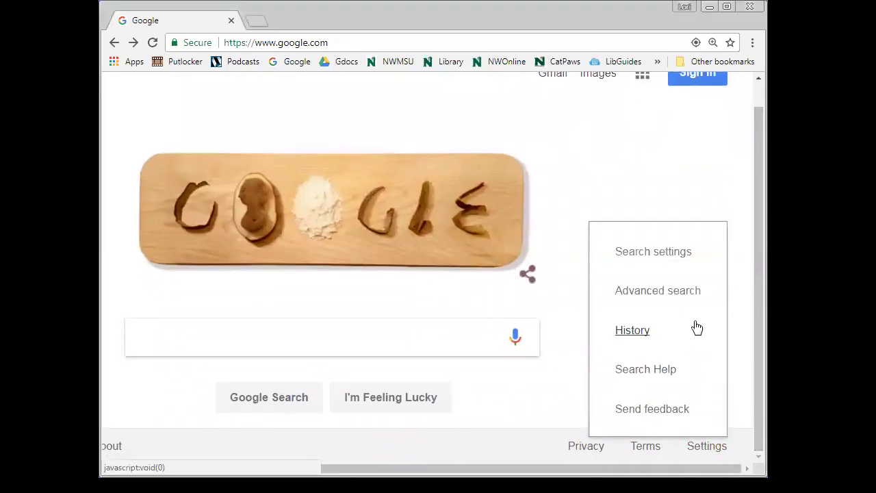
# - Search Google for "first amendment college campuses"
pyautogui.click(437, 341)
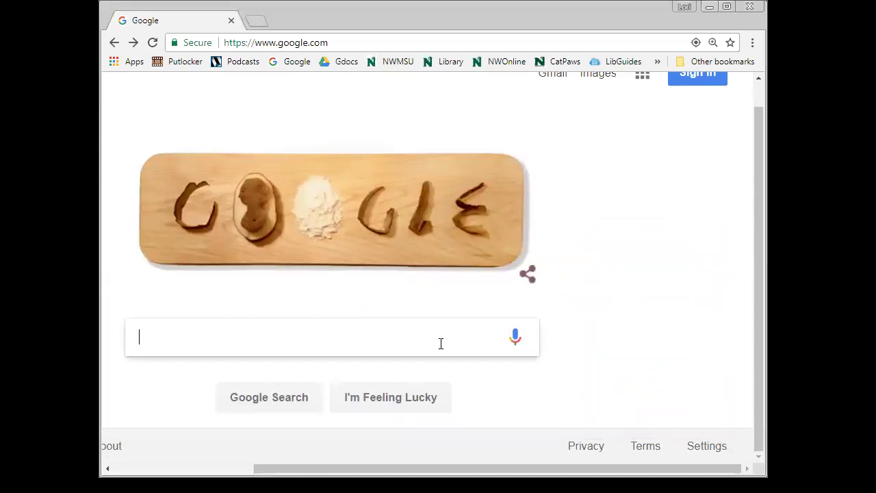
pyautogui.write('a')
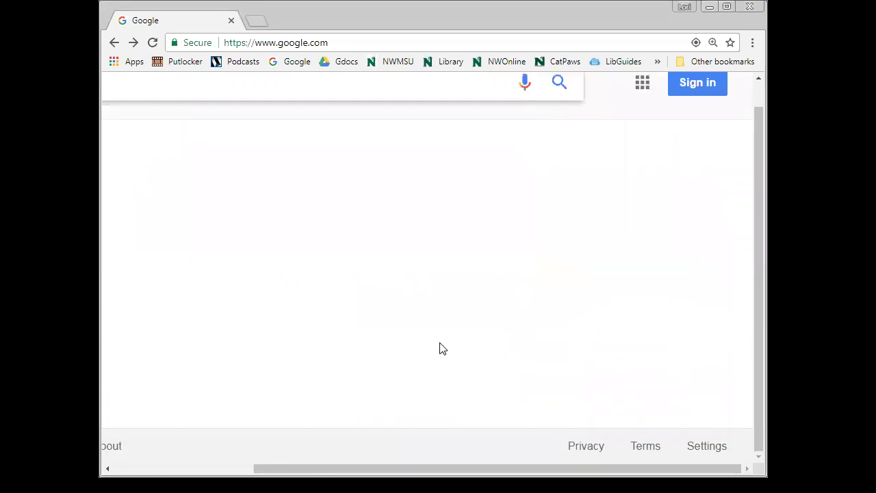
pyautogui.write('irst amendment ')
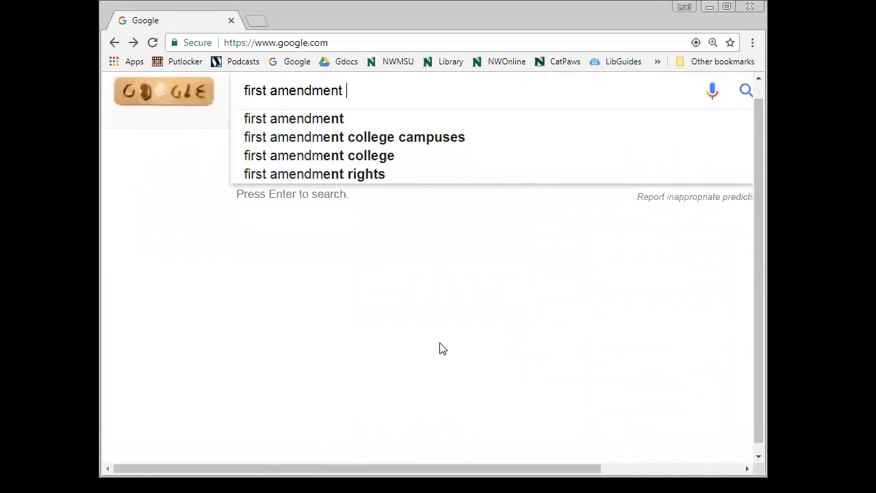
pyautogui.write('college campuses')
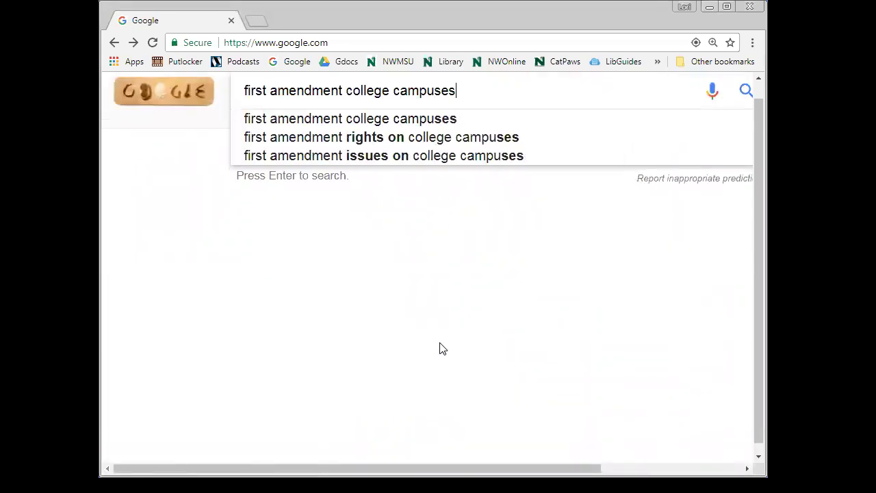
pyautogui.press('Return')
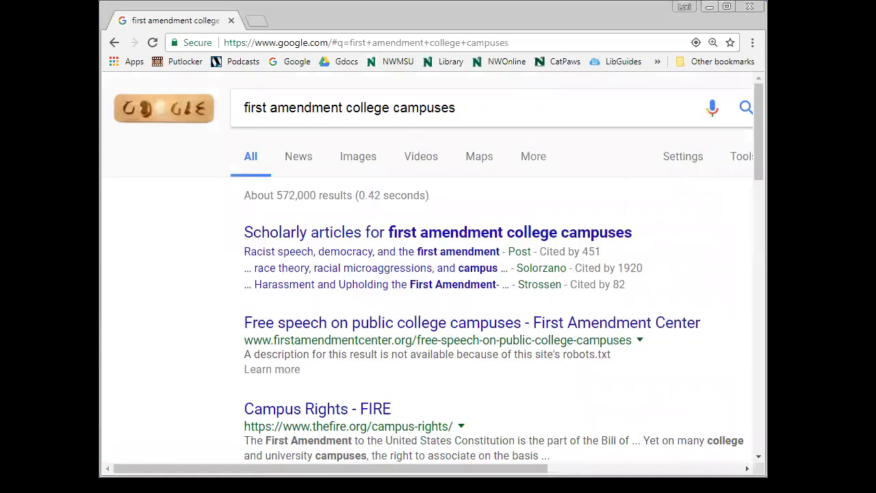
# - Open the Advanced Search form for this query and clear the "all these words" field
pyautogui.hscroll(5, 567, 200)
pyautogui.click(529, 167)
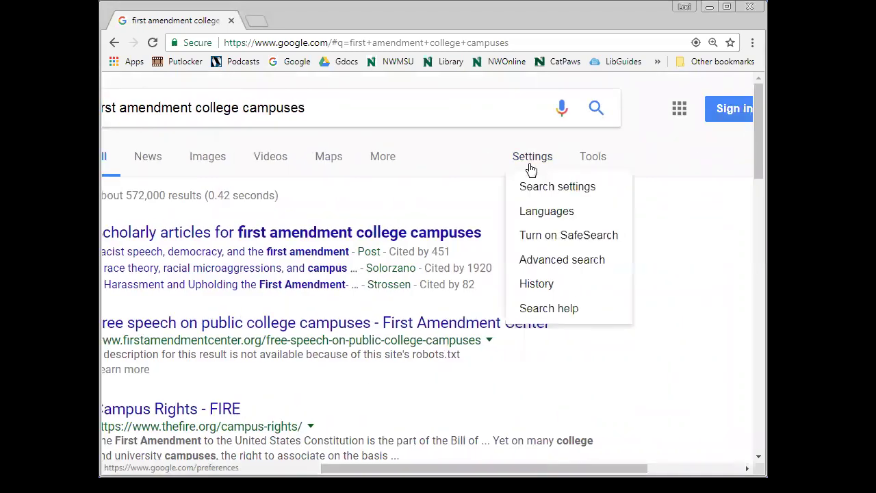
pyautogui.click(533, 267)
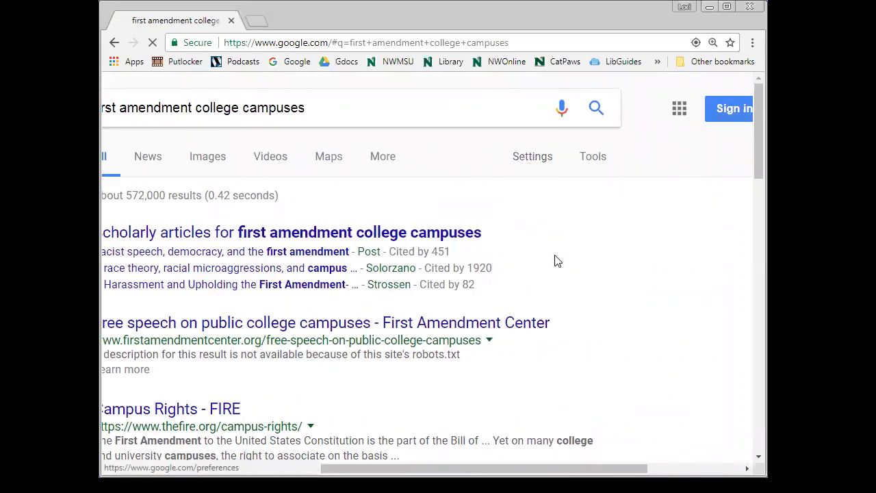
pyautogui.moveTo(482, 272); pyautogui.dragTo(155, 276)
pyautogui.press('BackSpace')
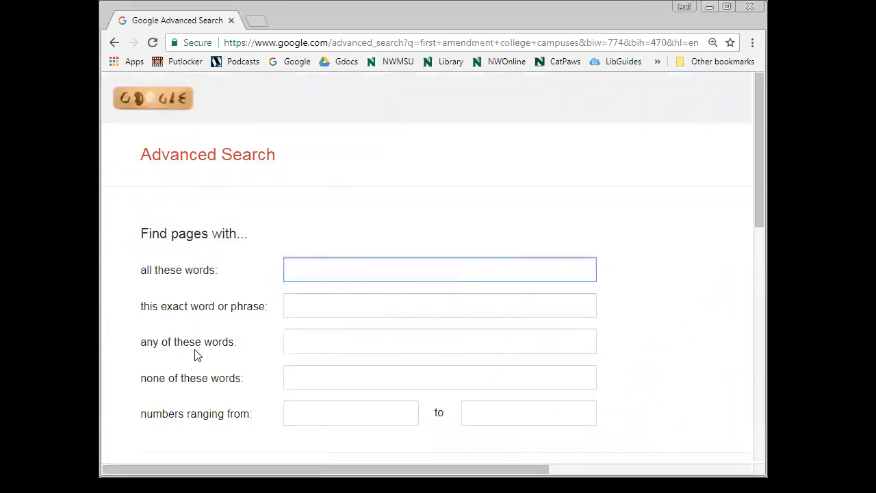
# - Require all of the words "code laws" in the advanced search
pyautogui.scroll(-2, 433, 266)
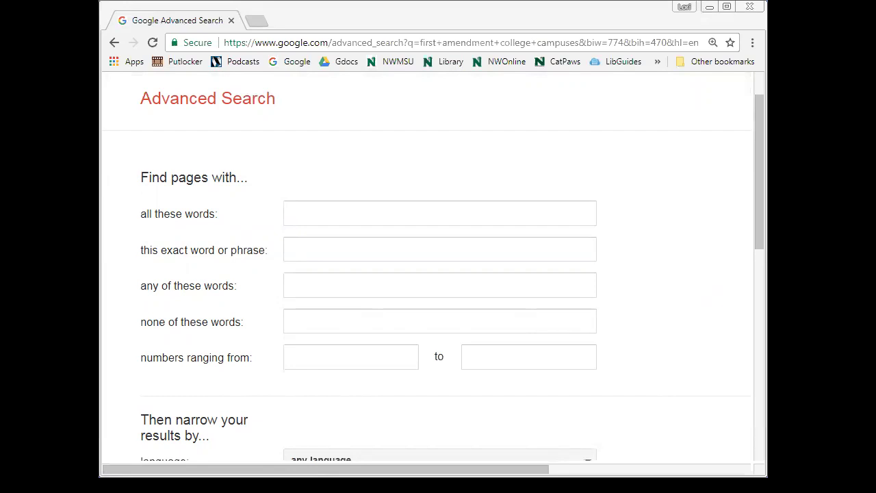
pyautogui.click(367, 220)
pyautogui.write('code')
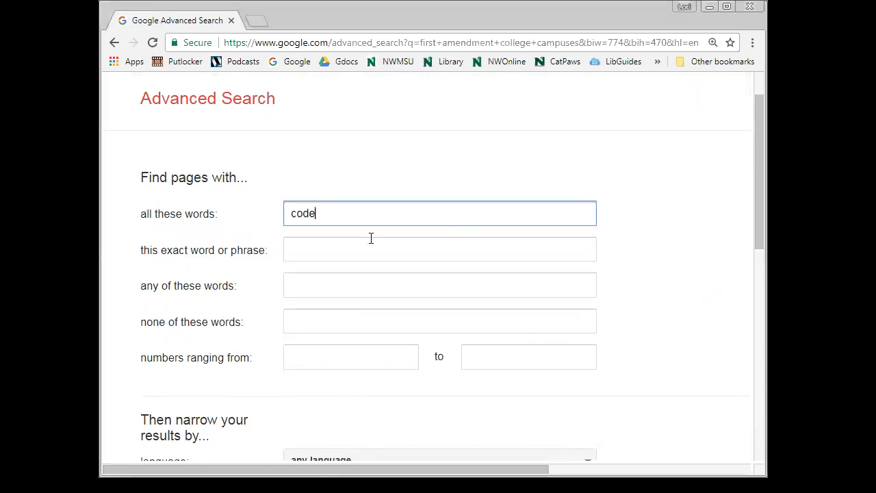
pyautogui.write(' laws')
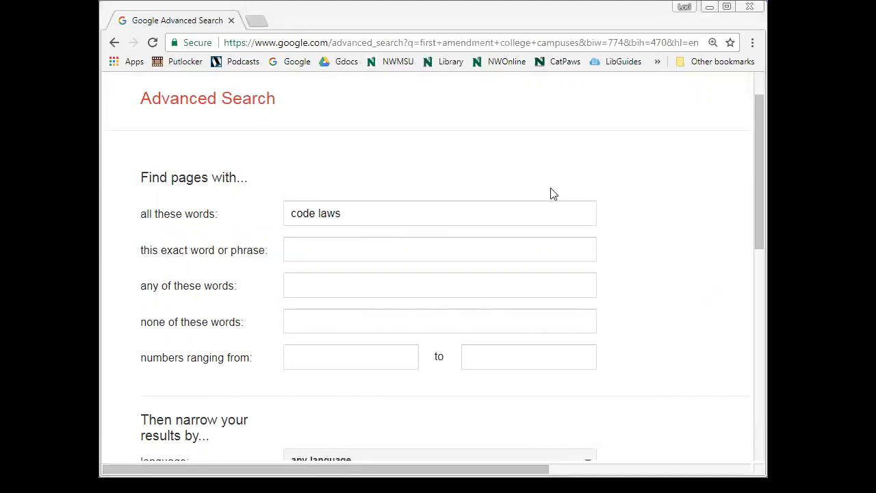
# - Set the exact phrase to "first amendment" and the any-of-these words to "university campus college"
pyautogui.click(477, 247)
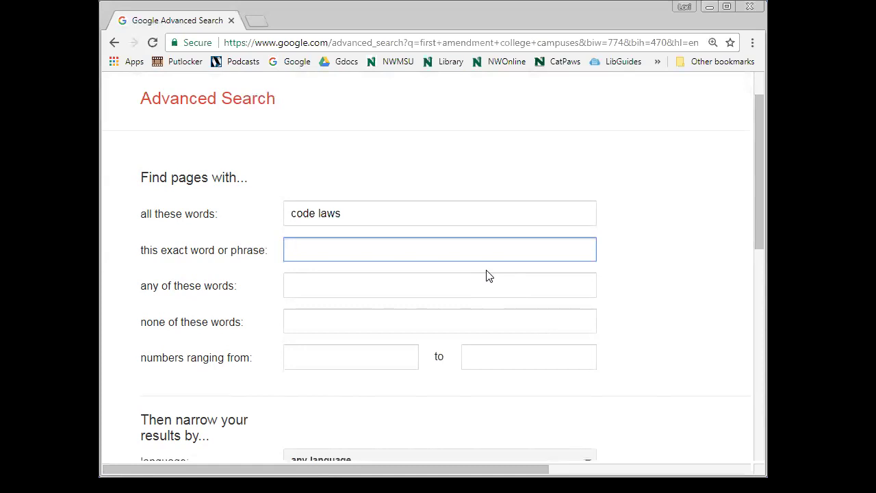
pyautogui.write('first amendment')
pyautogui.click(528, 284)
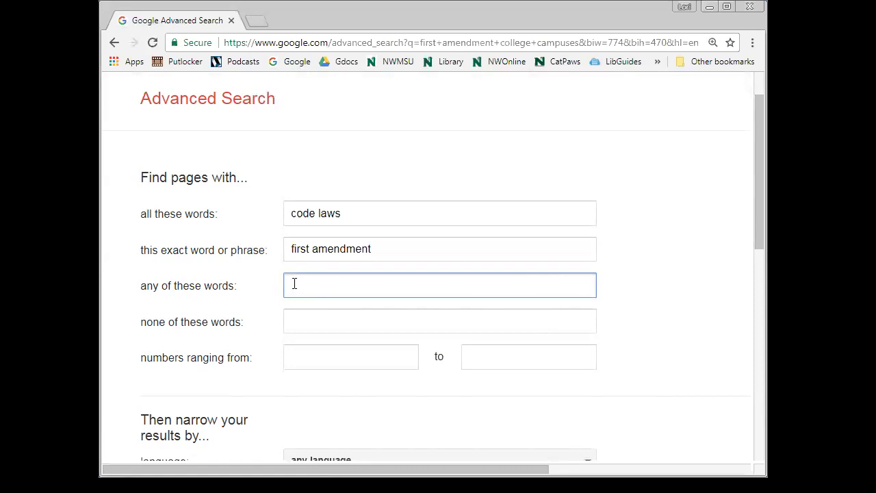
pyautogui.write('university campus ')
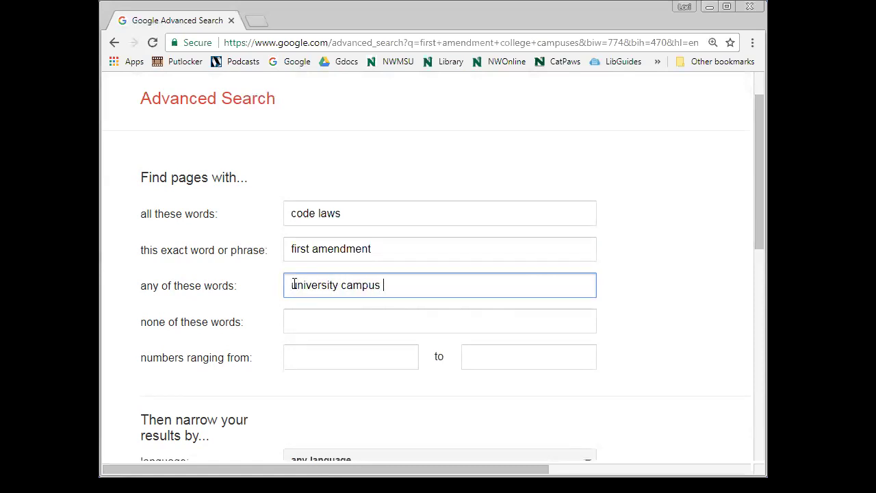
pyautogui.write('college')
pyautogui.moveTo(343, 214); pyautogui.dragTo(292, 213)
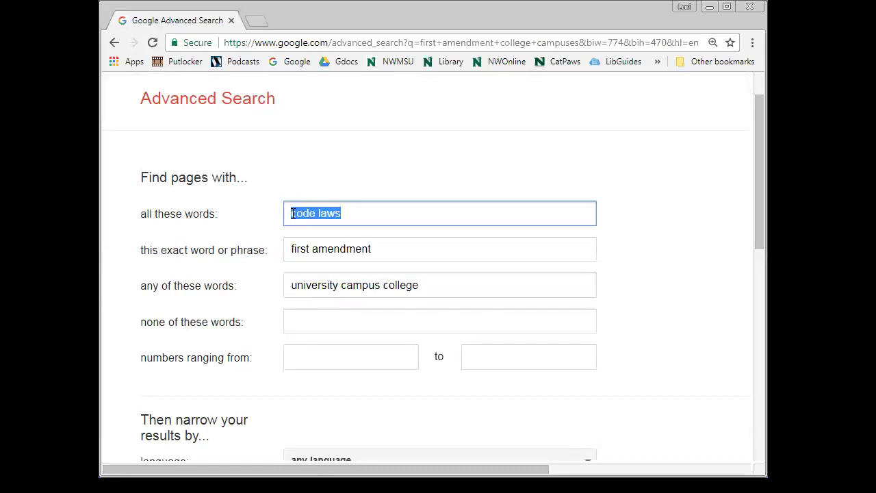
pyautogui.click(293, 214)
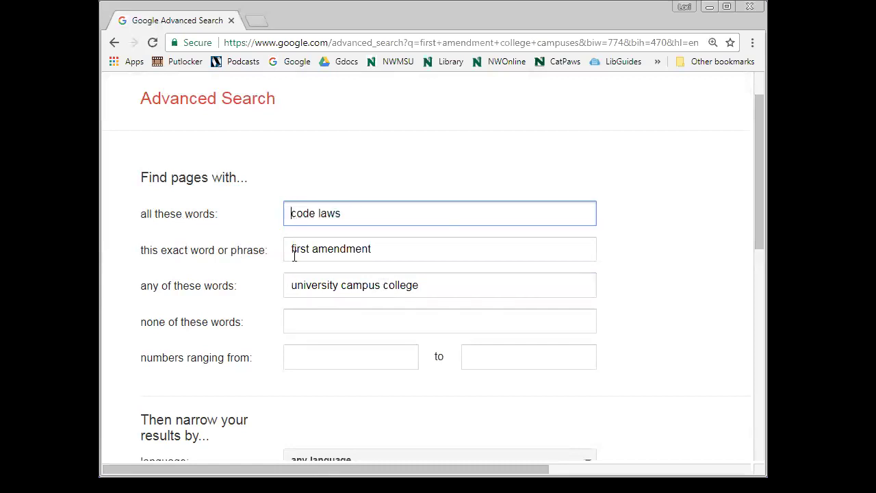
# - Try "blogs" and "hate speech" as excluded words, clearing the field after each
pyautogui.click(295, 327)
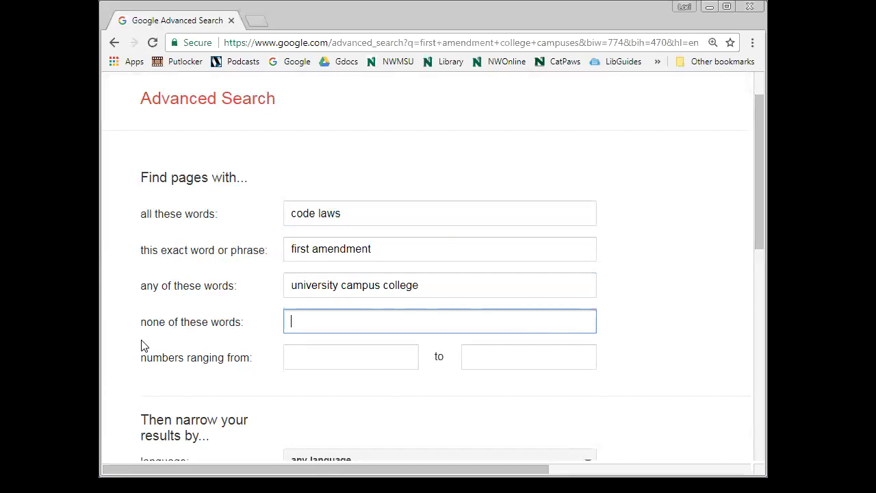
pyautogui.write('blogs')
pyautogui.press('BackSpace')
pyautogui.press('BackSpace')
pyautogui.press('BackSpace')
pyautogui.press('BackSpace')
pyautogui.press('BackSpace')
pyautogui.write('hate speech')
pyautogui.press('BackSpace')
pyautogui.press('BackSpace')
pyautogui.press('BackSpace')
pyautogui.press('BackSpace')
pyautogui.press('BackSpace')
pyautogui.press('BackSpace')
pyautogui.press('BackSpace')
pyautogui.press('BackSpace')
pyautogui.press('BackSpace')
pyautogui.press('BackSpace')
pyautogui.press('BackSpace')
# - Set the number range from 2014 to 2017
pyautogui.click(315, 362)
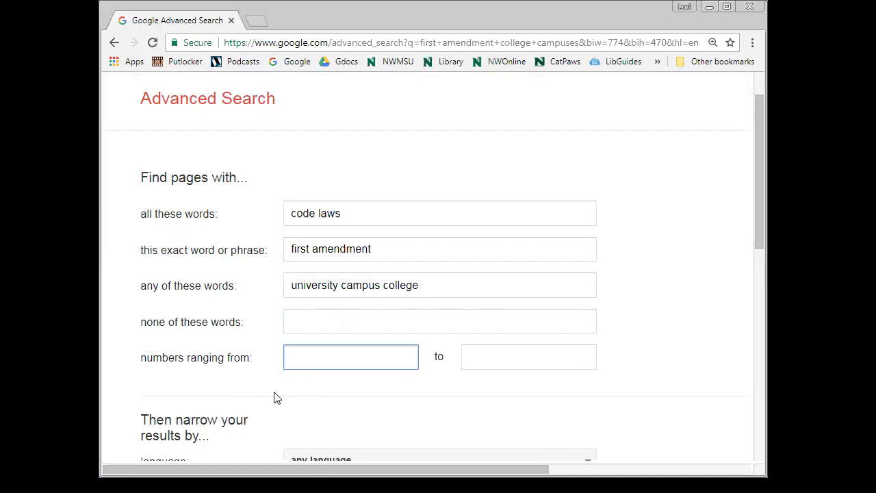
pyautogui.write('2014')
pyautogui.click(492, 361)
pyautogui.write('2017')
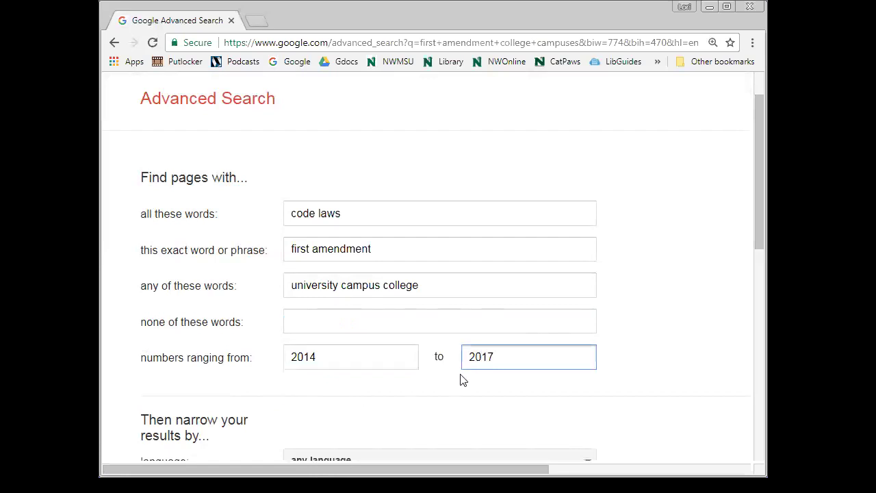
# - Narrow the results to pages in English
pyautogui.scroll(-3, 479, 390)
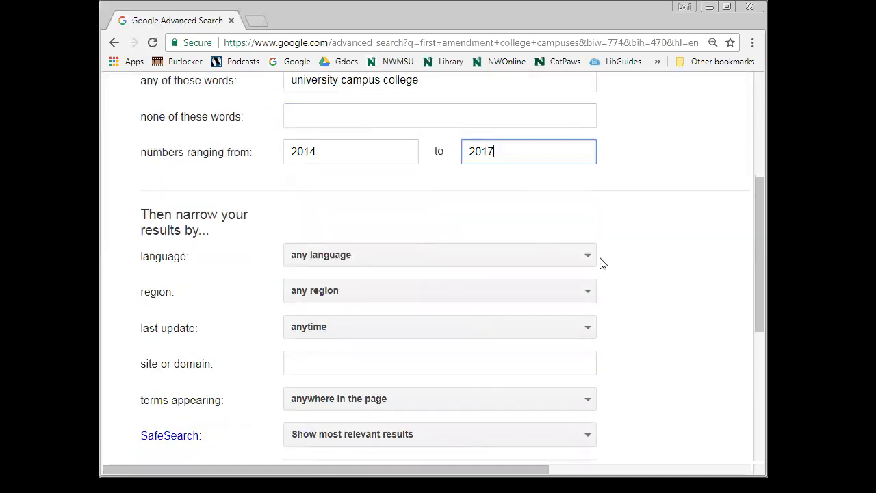
pyautogui.click(587, 256)
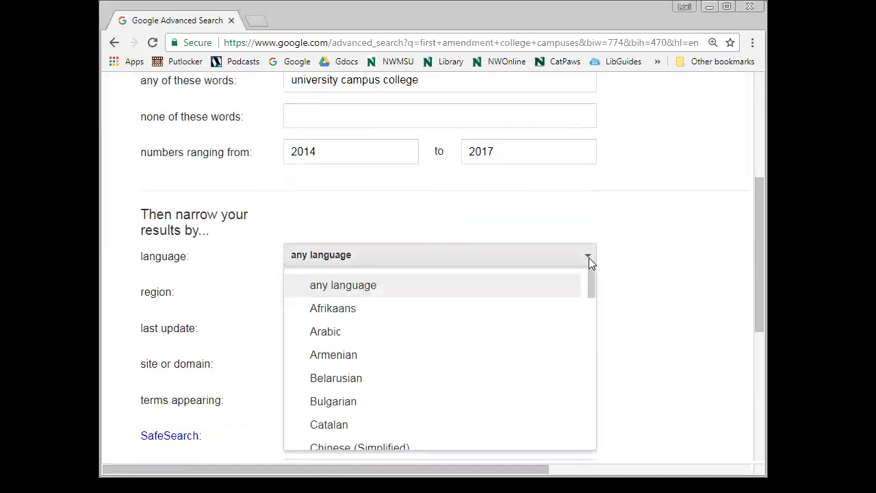
pyautogui.scroll(-3, 538, 313)
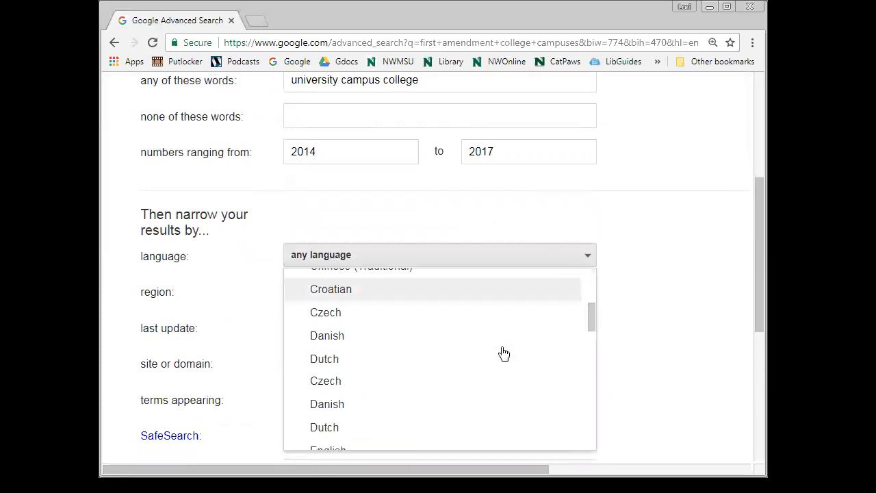
pyautogui.click(480, 379)
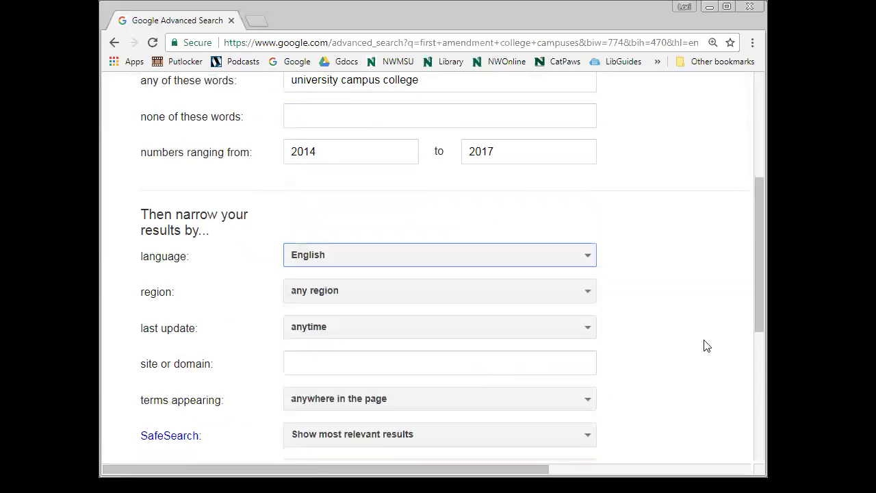
pyautogui.click(704, 343)
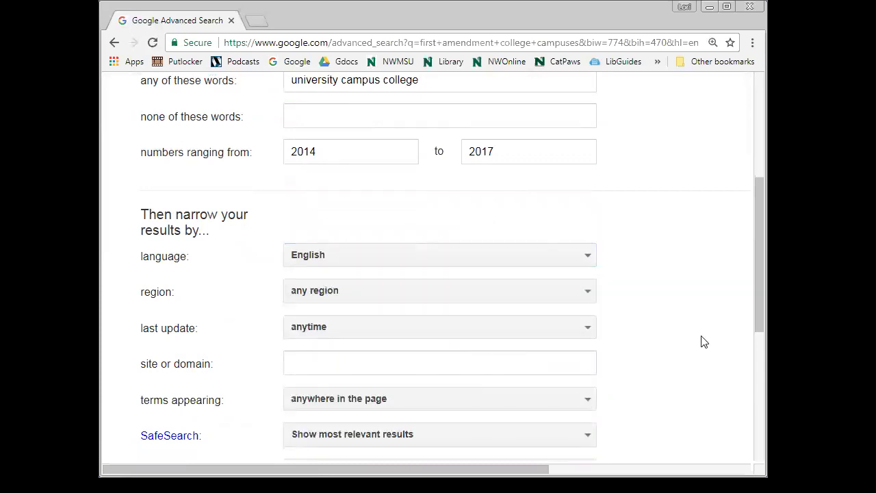
# - Review the available time spans for the last update filter without choosing one
pyautogui.scroll(-1, 704, 343)
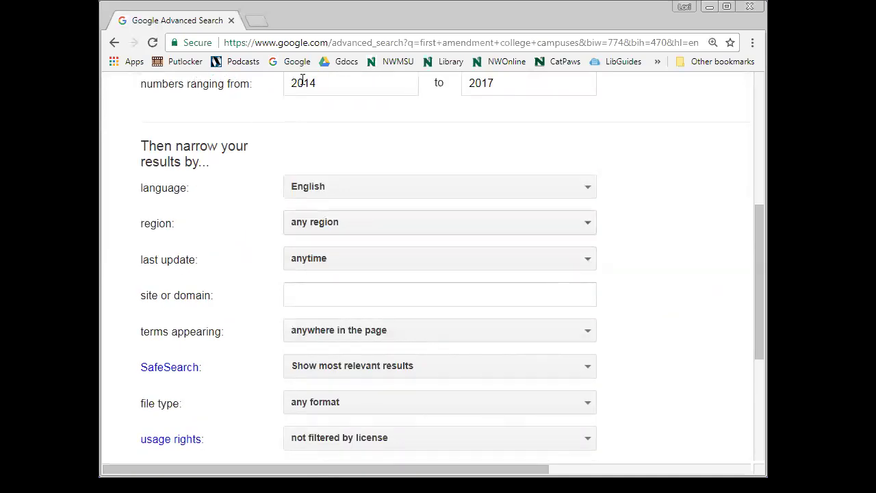
pyautogui.click(586, 259)
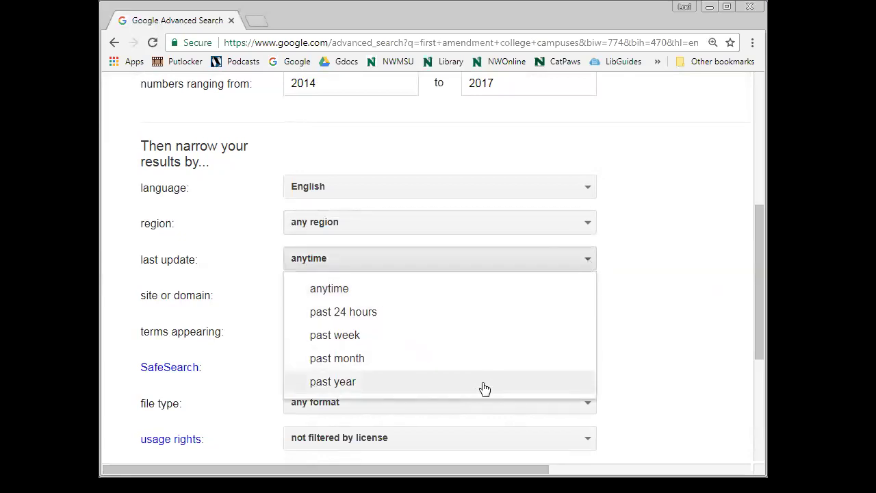
pyautogui.click(738, 279)
# - Try restricting the site or domain to "edu" and one other domain ending, clearing each entry
pyautogui.click(553, 290)
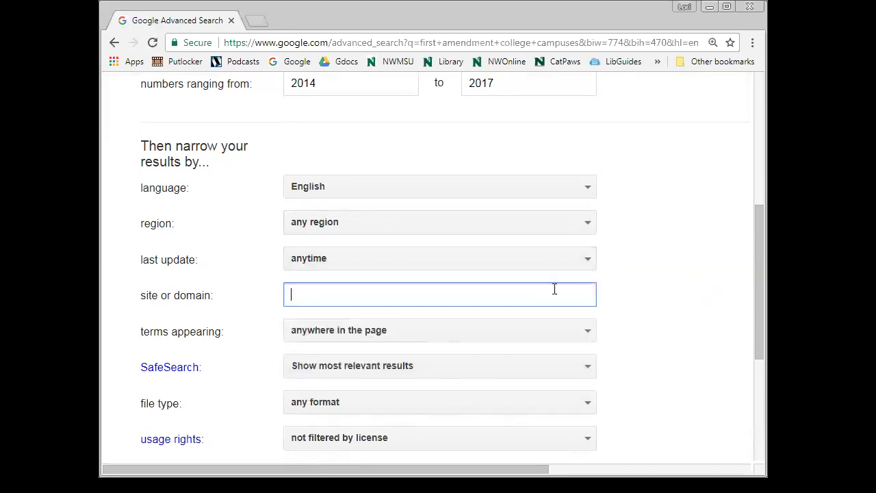
pyautogui.write('edu')
pyautogui.press('BackSpace')
pyautogui.press('BackSpace')
pyautogui.press('BackSpace')
pyautogui.write('go')
pyautogui.press('BackSpace')
pyautogui.press('BackSpace')
pyautogui.press('BackSpace')
pyautogui.write('www.nwmissouri.edu')
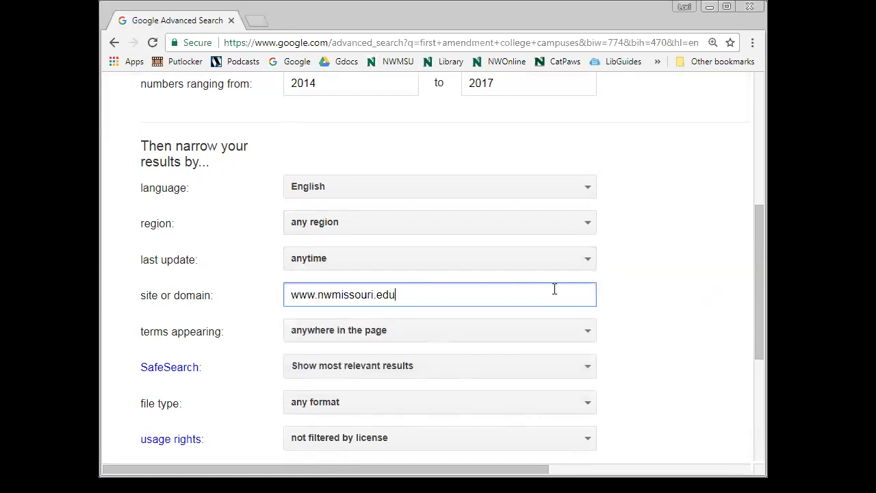
pyautogui.press('BackSpace')
pyautogui.press('BackSpace')
pyautogui.press('BackSpace')
pyautogui.press('BackSpace')
pyautogui.press('BackSpace')
pyautogui.press('BackSpace')
pyautogui.press('BackSpace')
pyautogui.press('BackSpace')
pyautogui.press('BackSpace')
pyautogui.press('BackSpace')
pyautogui.press('BackSpace')
pyautogui.press('BackSpace')
pyautogui.press('BackSpace')
pyautogui.press('BackSpace')
pyautogui.press('BackSpace')
pyautogui.press('BackSpace')
pyautogui.press('BackSpace')
pyautogui.press('BackSpace')
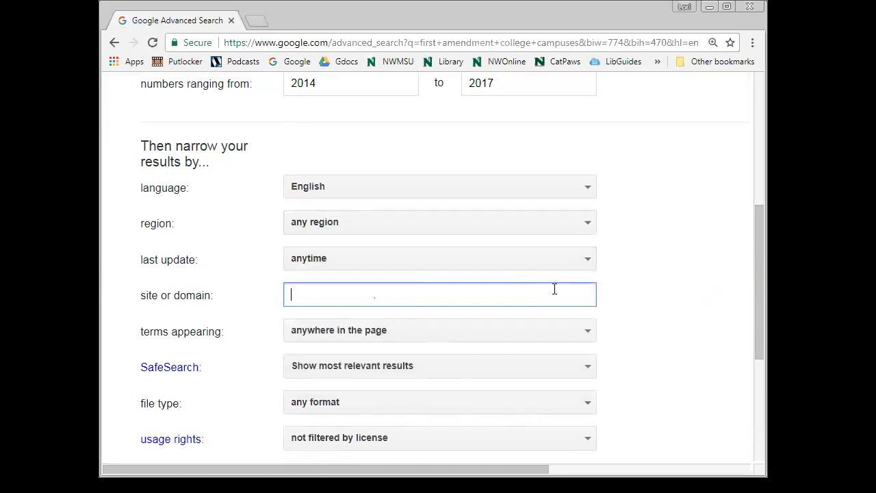
# - Restrict the site or domain to "edu"
pyautogui.write('edu')
pyautogui.click(719, 336)
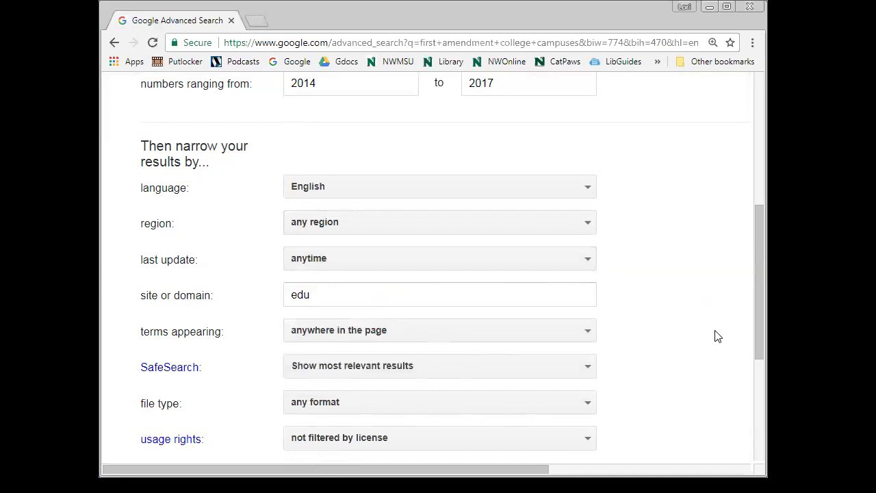
# - Review the choices for the SafeSearch and file type filters without changing them
pyautogui.click(590, 366)
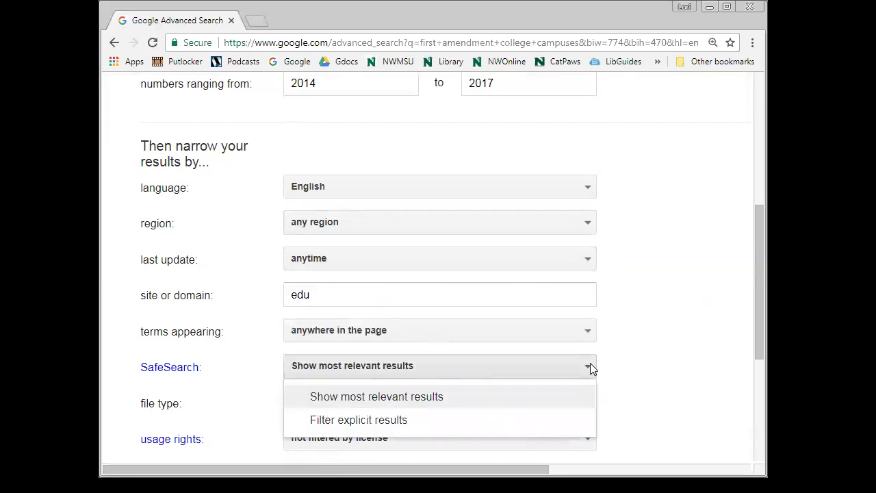
pyautogui.click(590, 366)
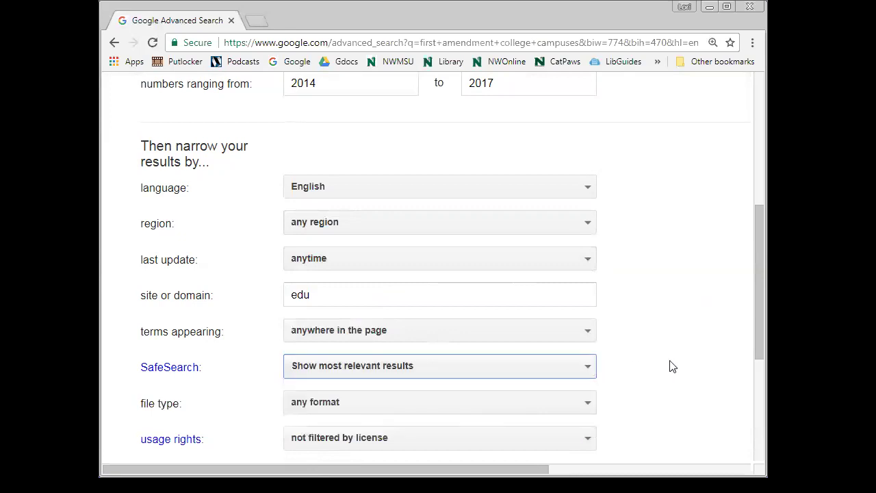
pyautogui.click(588, 405)
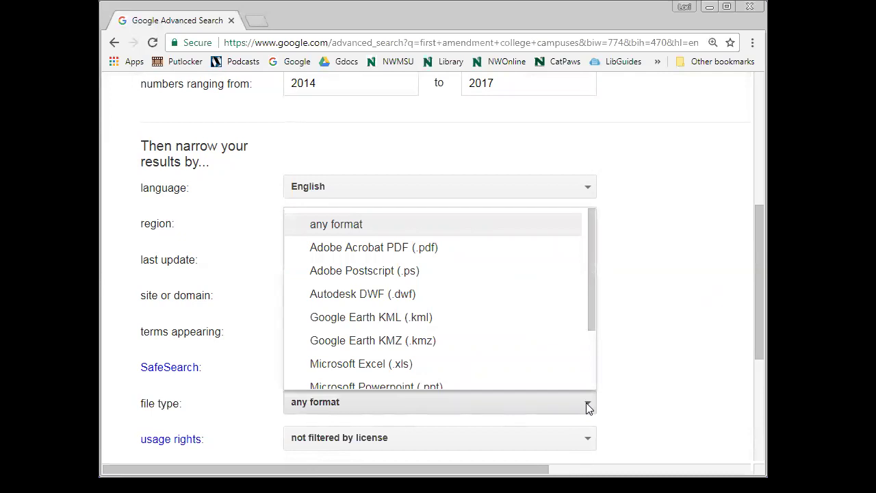
pyautogui.click(586, 403)
# - Run the advanced search with the chosen criteria and browse the first results
pyautogui.scroll(-1, 671, 400)
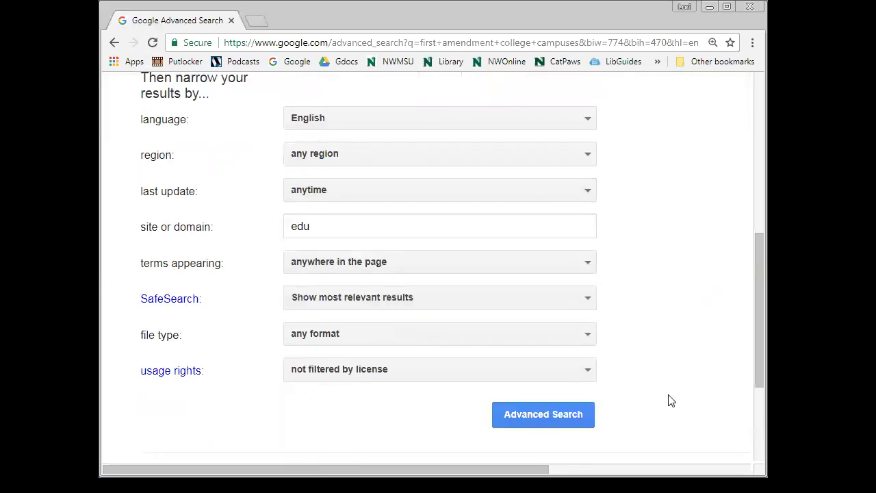
pyautogui.click(575, 416)
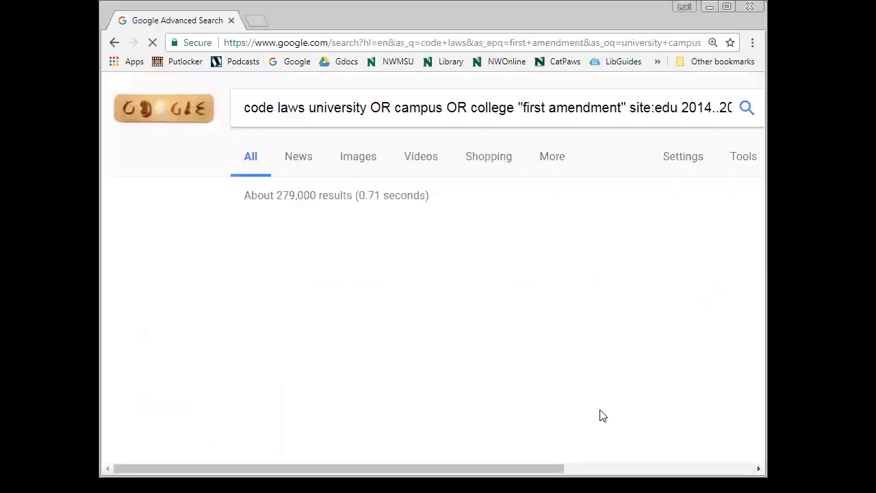
pyautogui.scroll(-1, 659, 370)
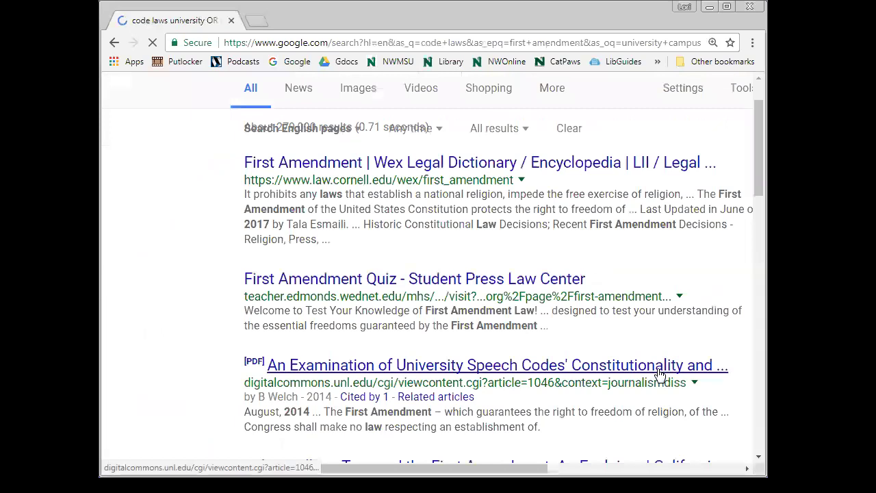
pyautogui.scroll(-1, 660, 374)
pyautogui.scroll(-1, 660, 375)
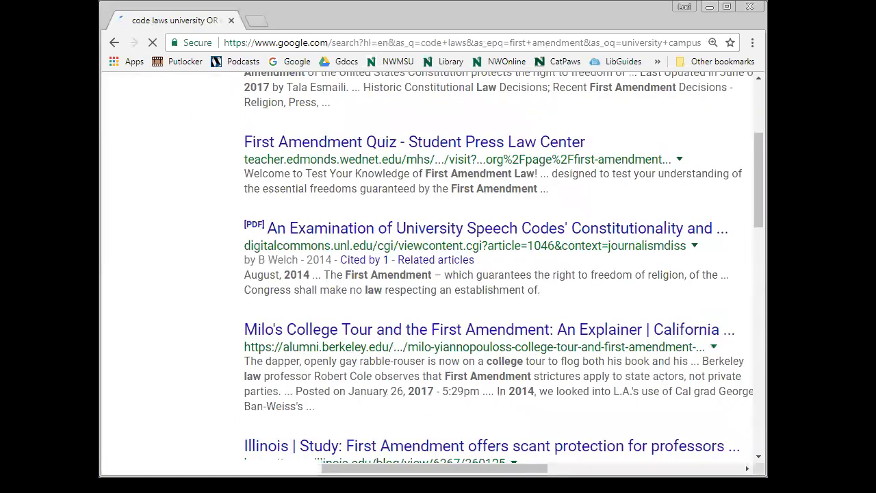